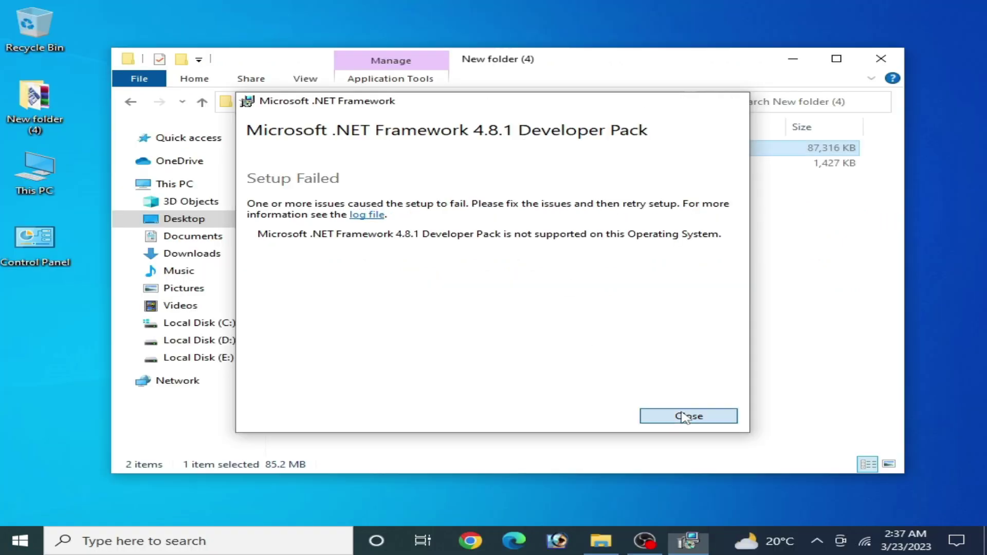
# - Close the .NET Framework 4.8.1 Developer Pack's Setup Failed window
pyautogui.click(685, 417)
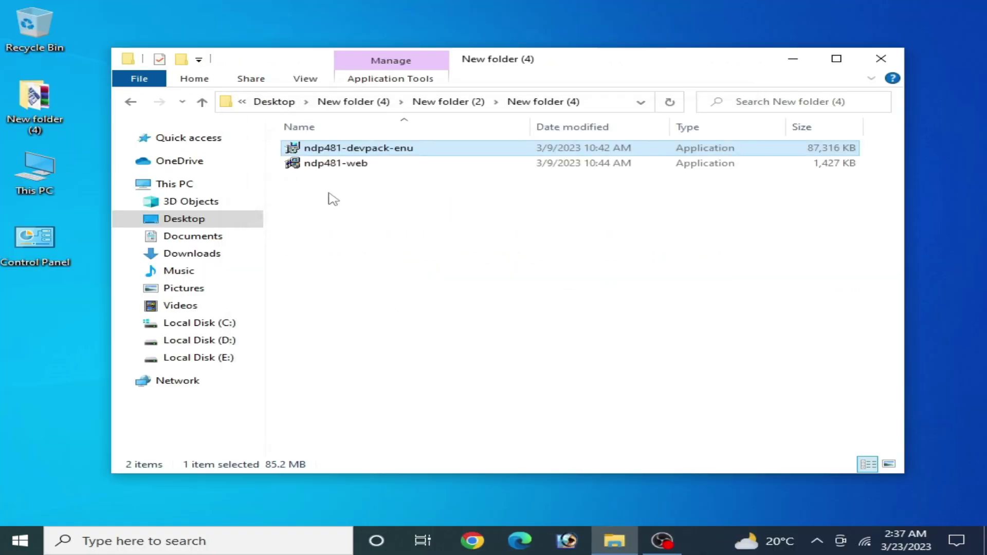
# - Run the ndp481-web installer, dismiss its unsupported-OS blocking message, and close the folder
pyautogui.click(329, 164)
pyautogui.rightClick(356, 163)
pyautogui.click(412, 76)
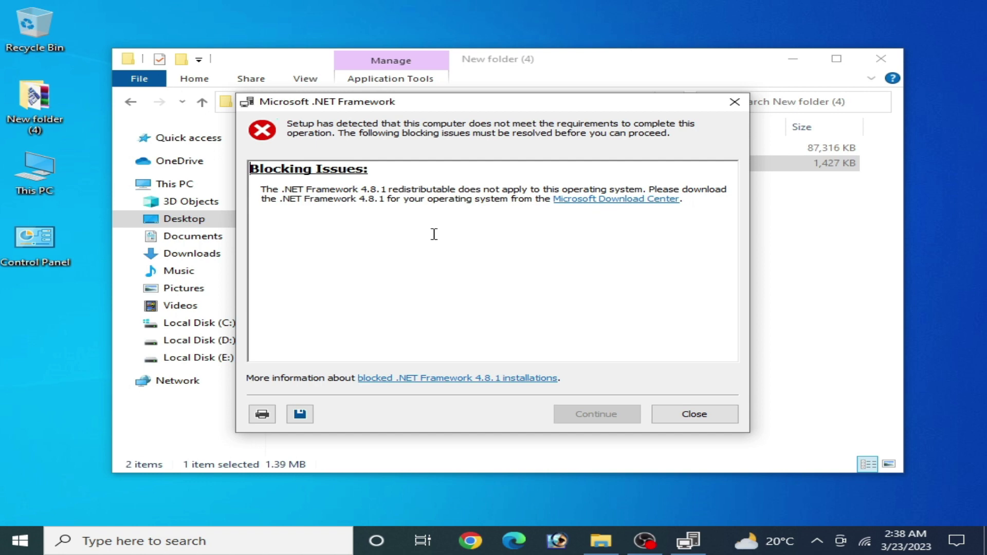
pyautogui.click(681, 415)
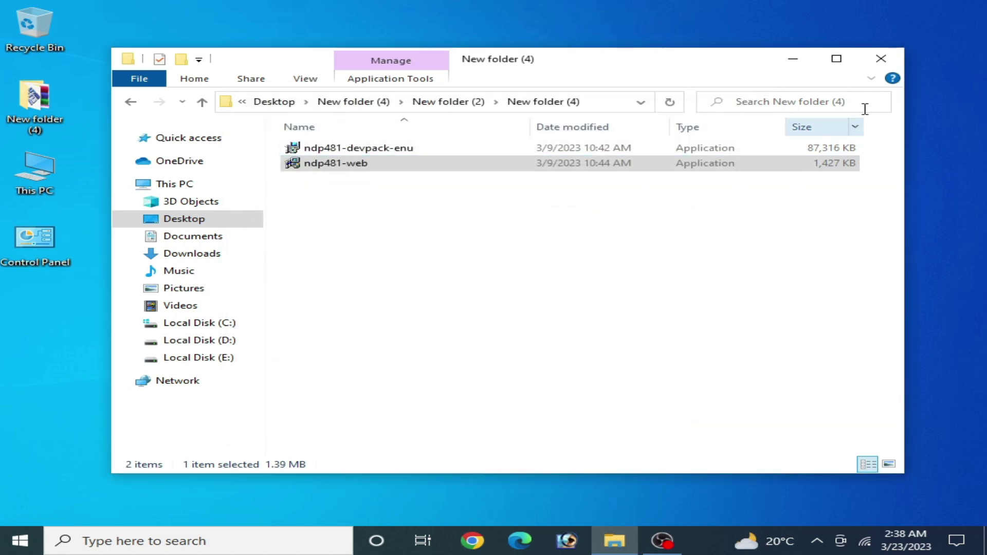
pyautogui.click(881, 58)
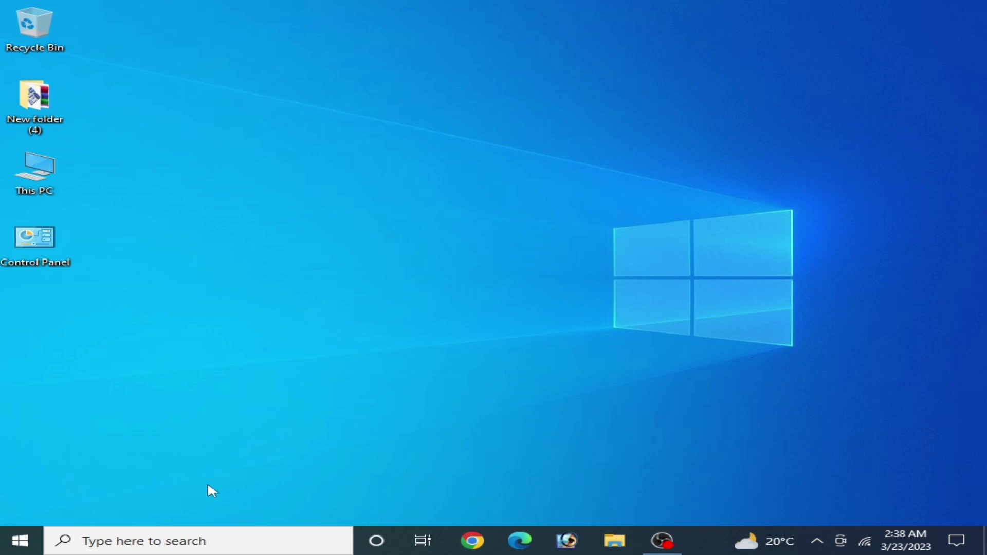
# - Check for updates under Update & Security > Windows Update, then close Settings
pyautogui.click(200, 540)
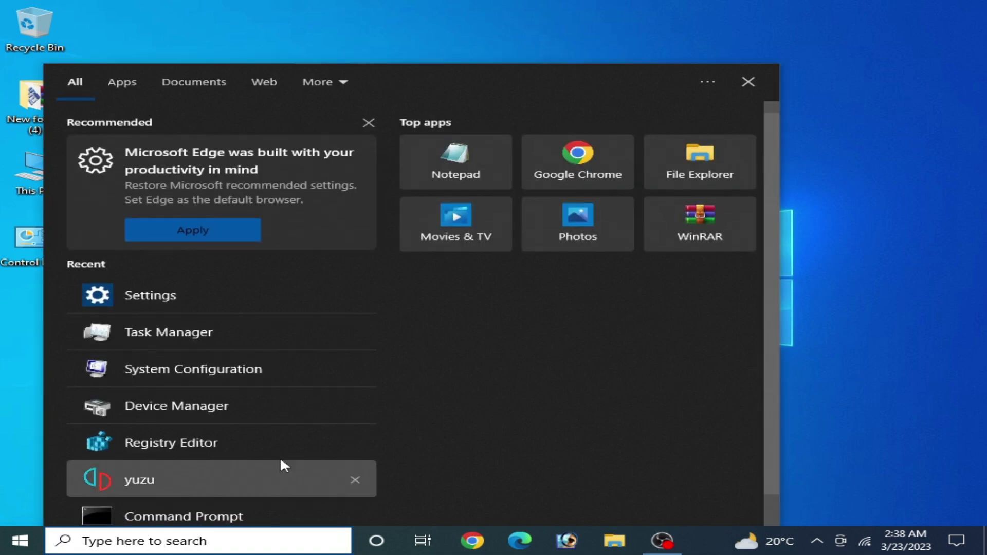
pyautogui.click(135, 297)
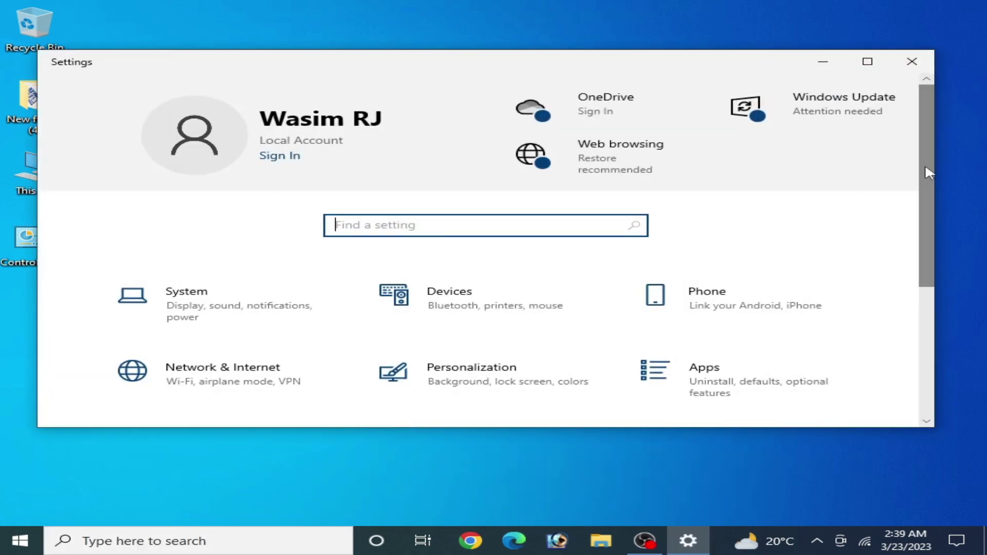
pyautogui.moveTo(926, 172); pyautogui.dragTo(925, 298)
pyautogui.click(237, 392)
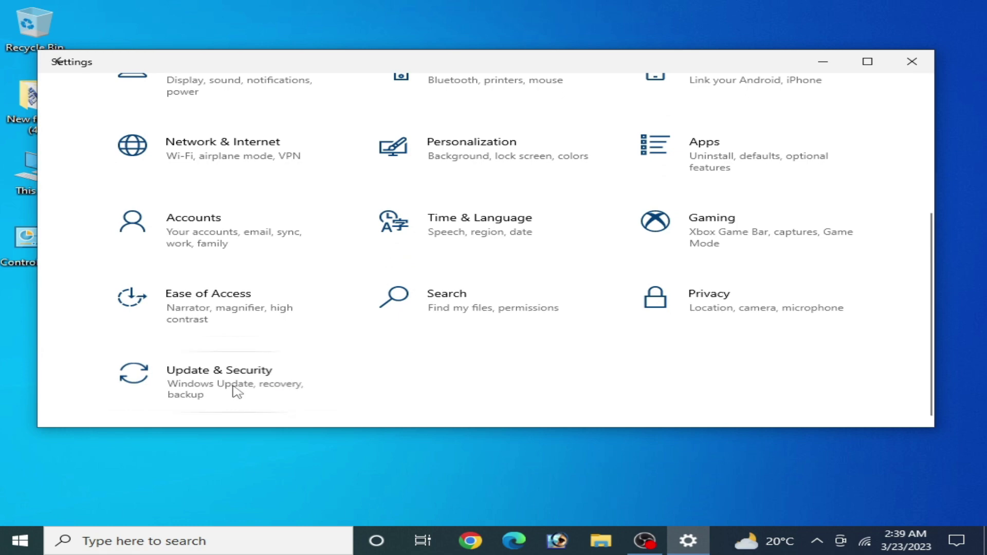
pyautogui.click(103, 218)
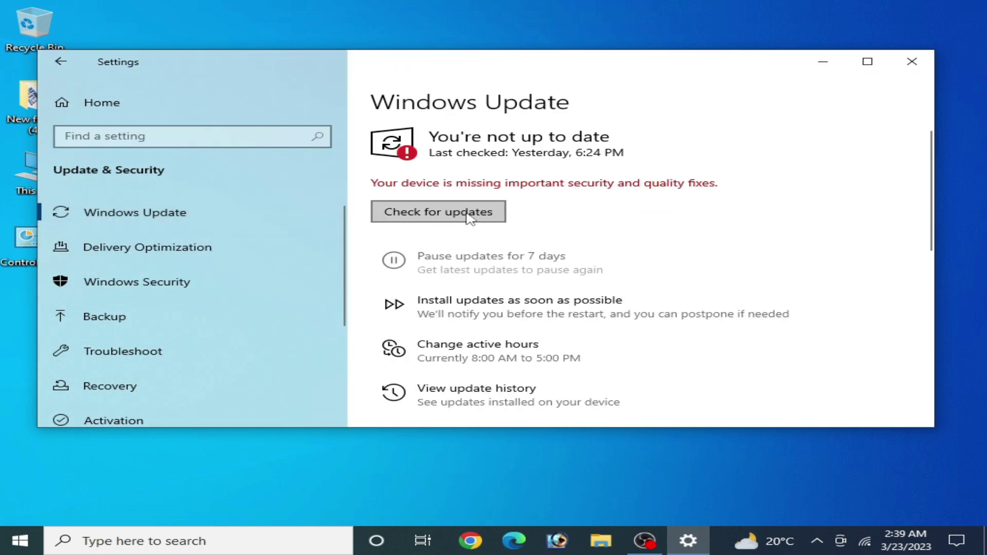
pyautogui.click(455, 213)
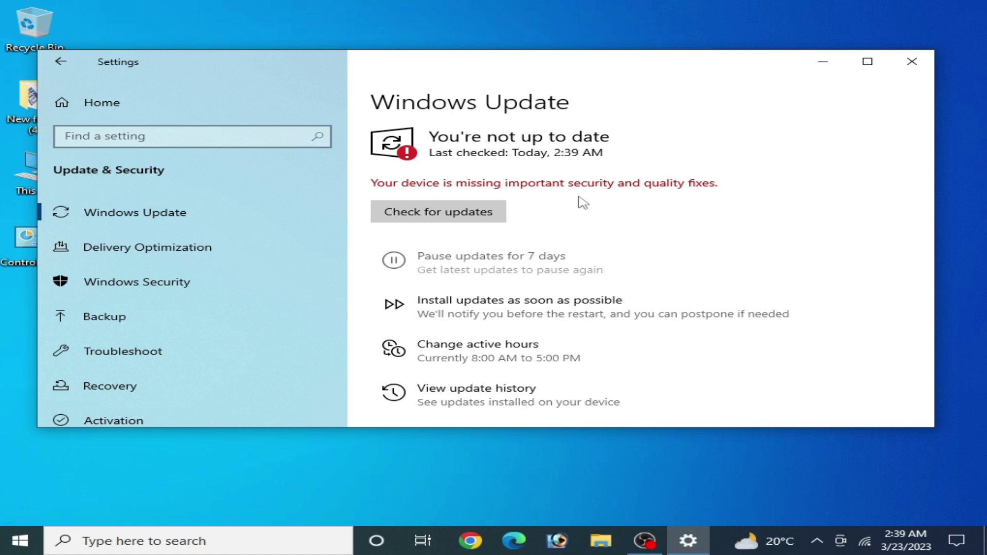
pyautogui.click(912, 61)
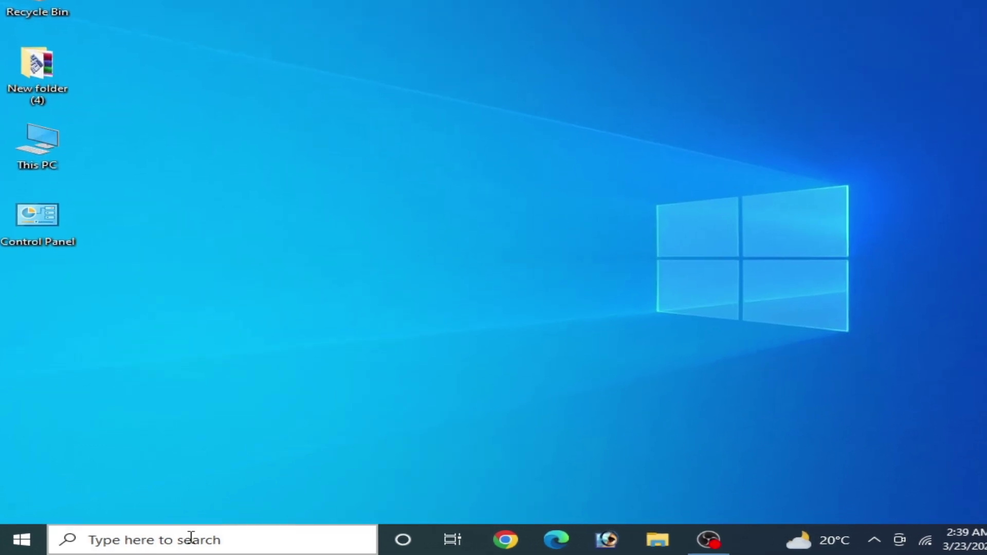
# - Use winver to confirm Windows 10 version 2004 (OS Build 19041.1415), then close About Windows
pyautogui.click(191, 538)
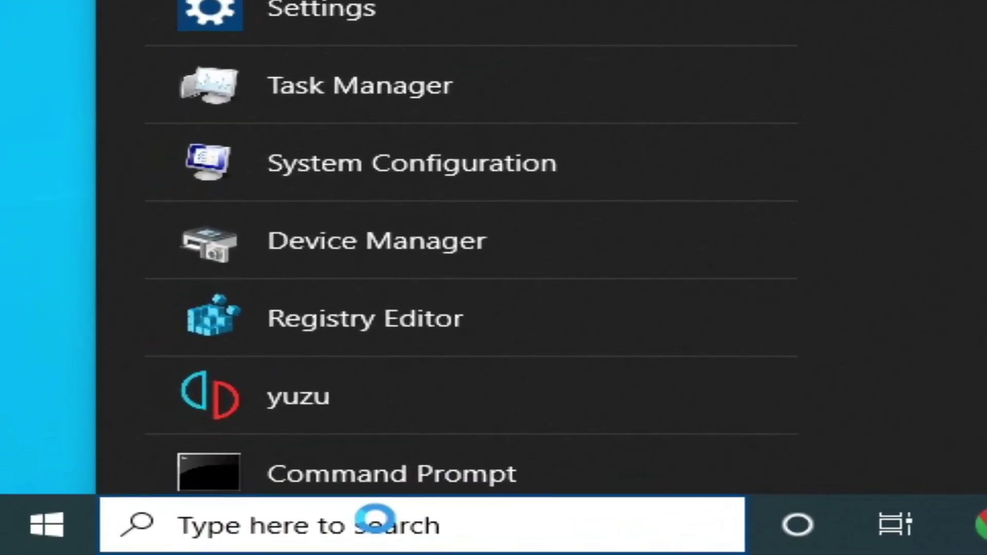
pyautogui.write('winver')
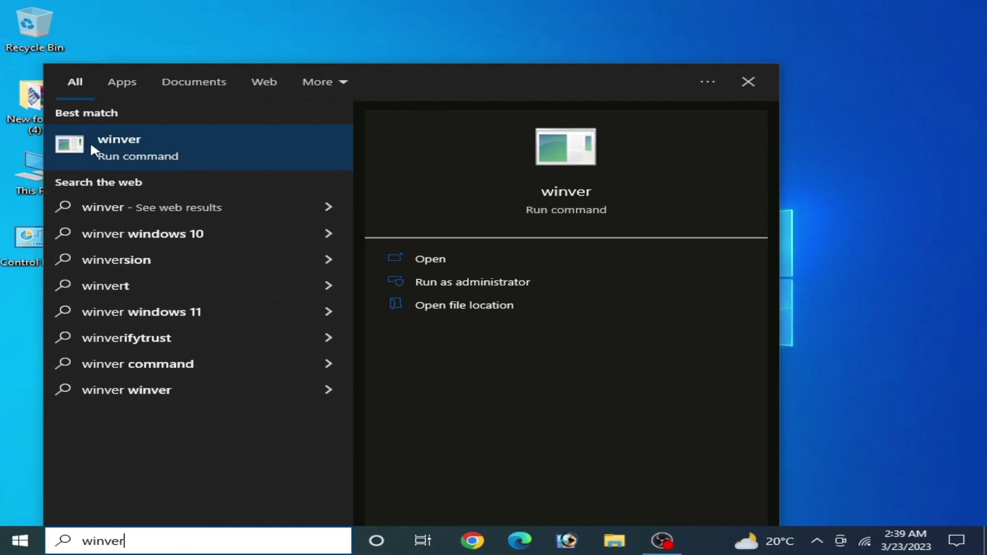
pyautogui.click(92, 145)
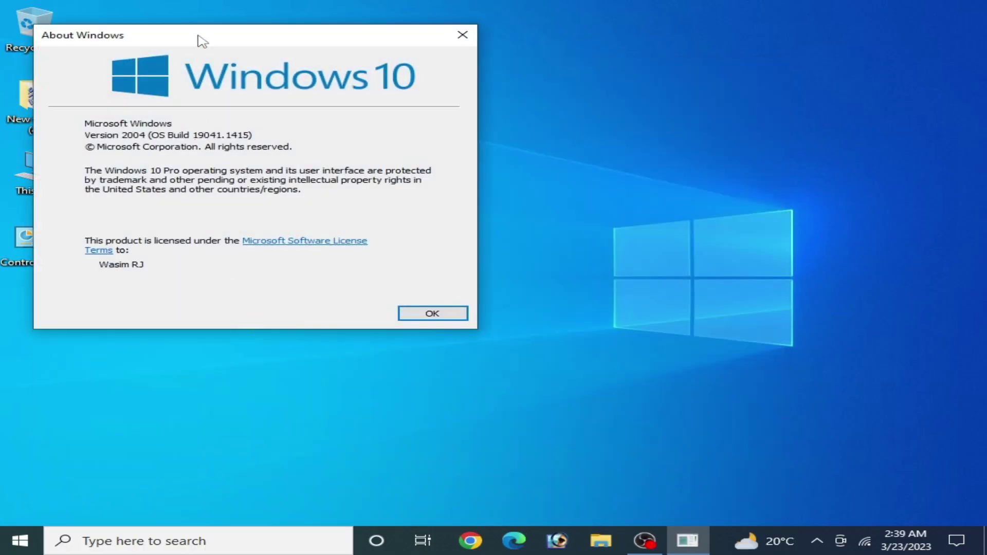
pyautogui.moveTo(198, 39); pyautogui.dragTo(349, 137)
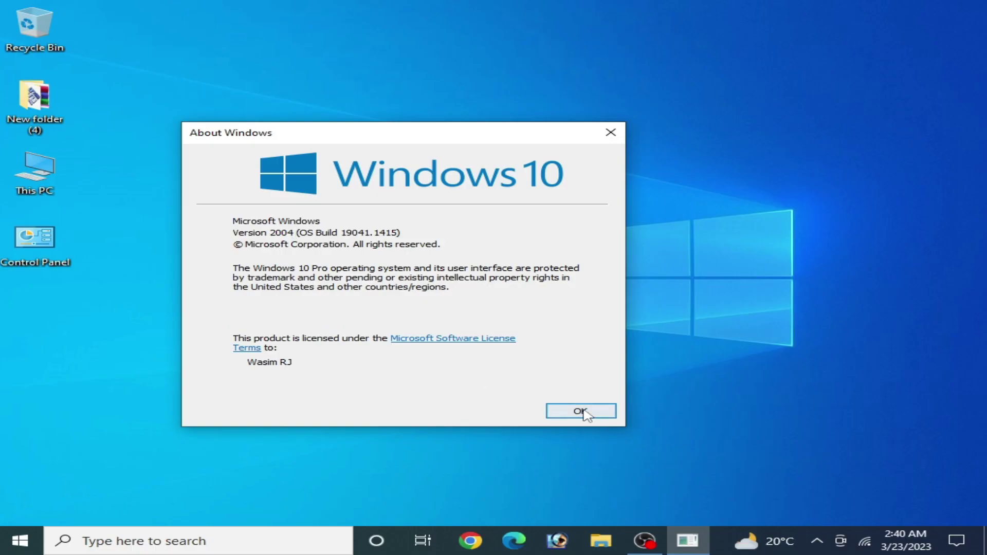
pyautogui.click(581, 411)
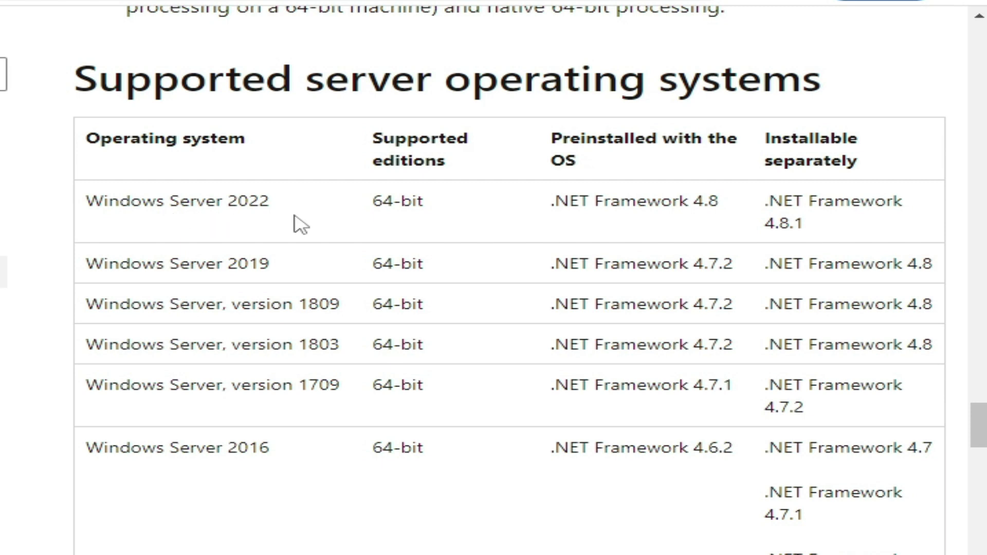
# - Scroll to the Supported client operating systems table to read the Windows 10 rows for .NET 4.8.1
pyautogui.moveTo(979, 426); pyautogui.dragTo(980, 173)
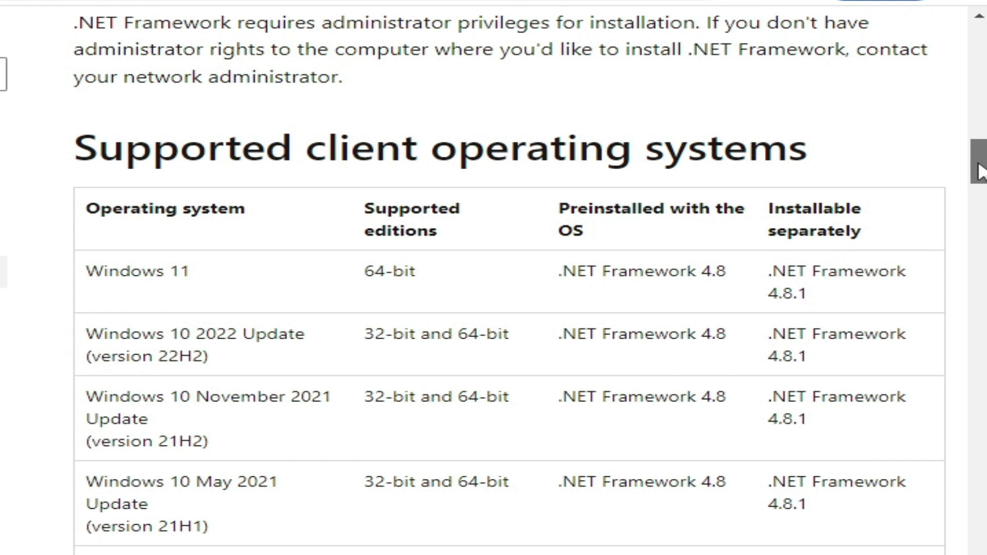
pyautogui.moveTo(980, 172); pyautogui.dragTo(981, 190)
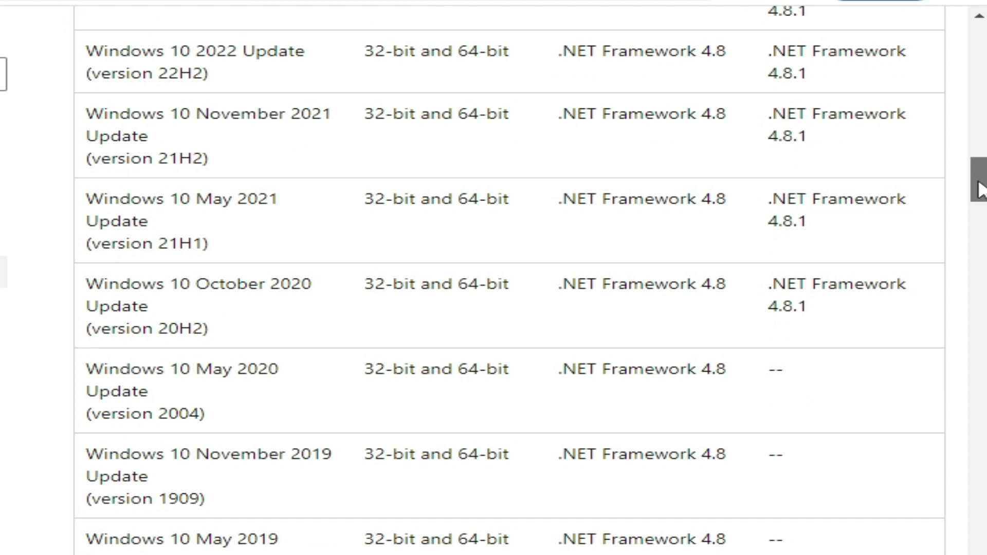
pyautogui.moveTo(981, 190); pyautogui.dragTo(976, 187)
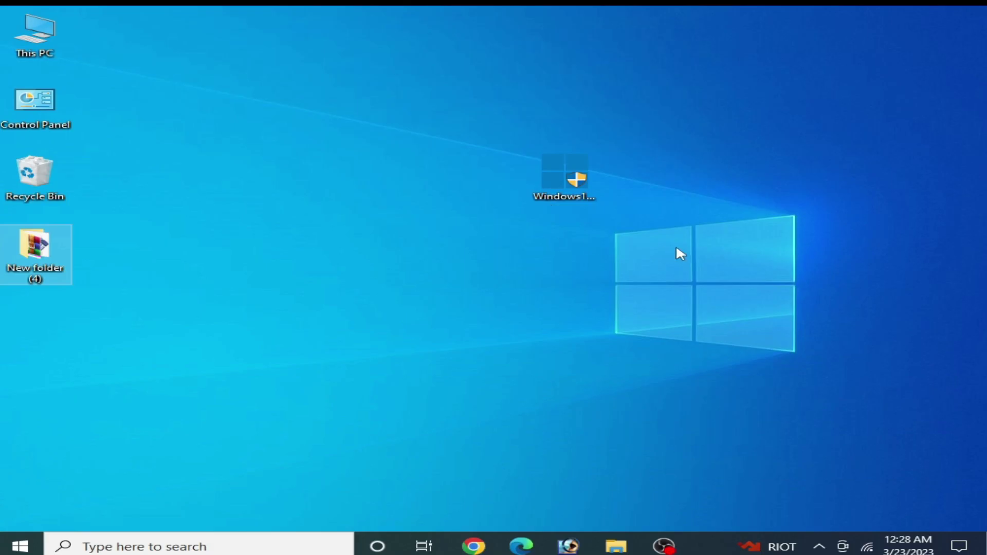
# - Run the Windows10Upgrade9252 update assistant from the desktop
pyautogui.rightClick(678, 245)
pyautogui.click(714, 290)
pyautogui.click(558, 175)
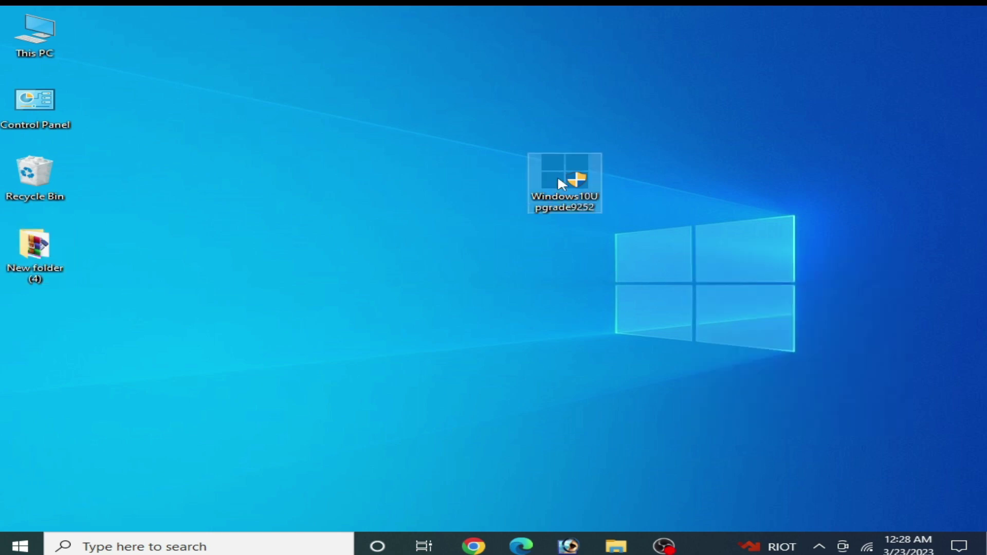
pyautogui.rightClick(558, 175)
pyautogui.click(607, 82)
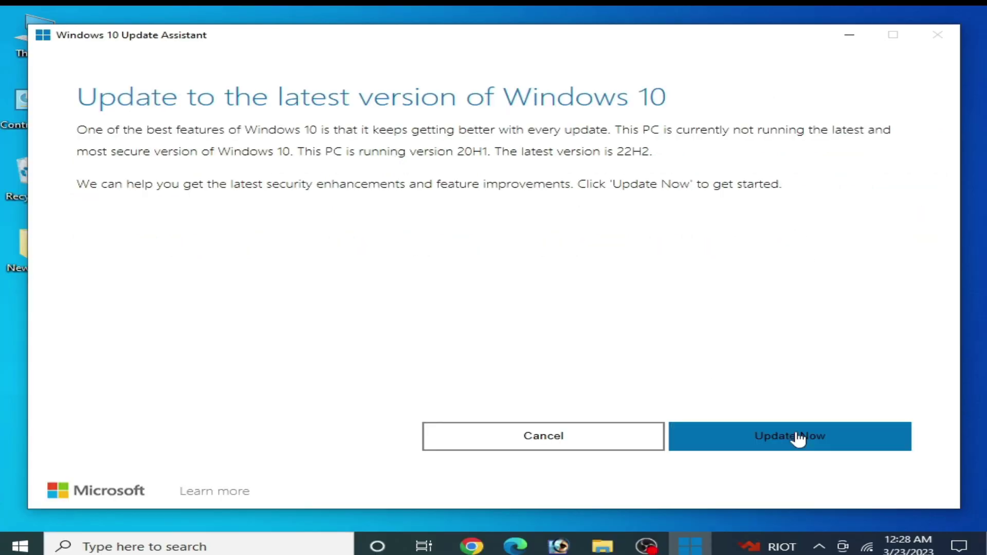
# - Choose Update Now, then Next on the compatibility page to begin downloading Windows 10
pyautogui.click(764, 438)
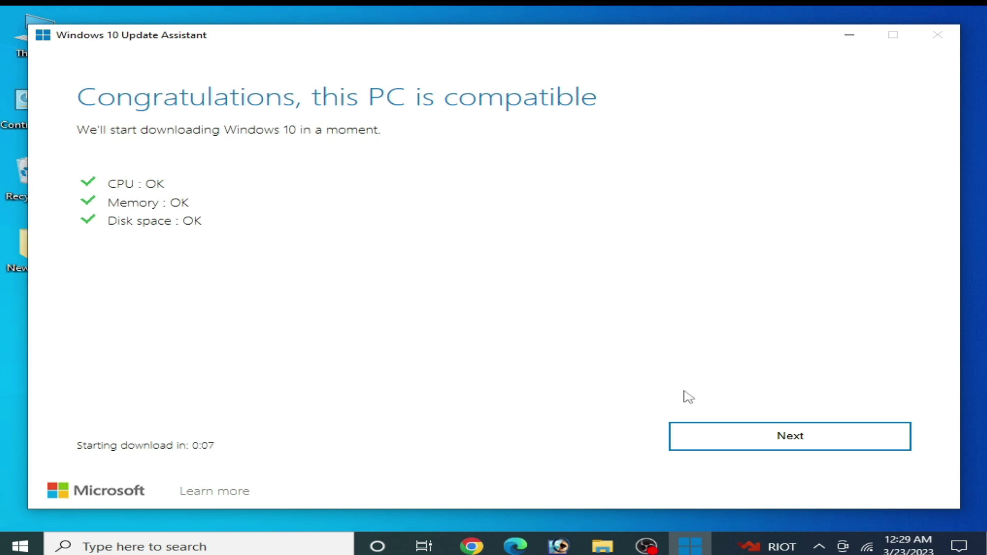
pyautogui.click(751, 441)
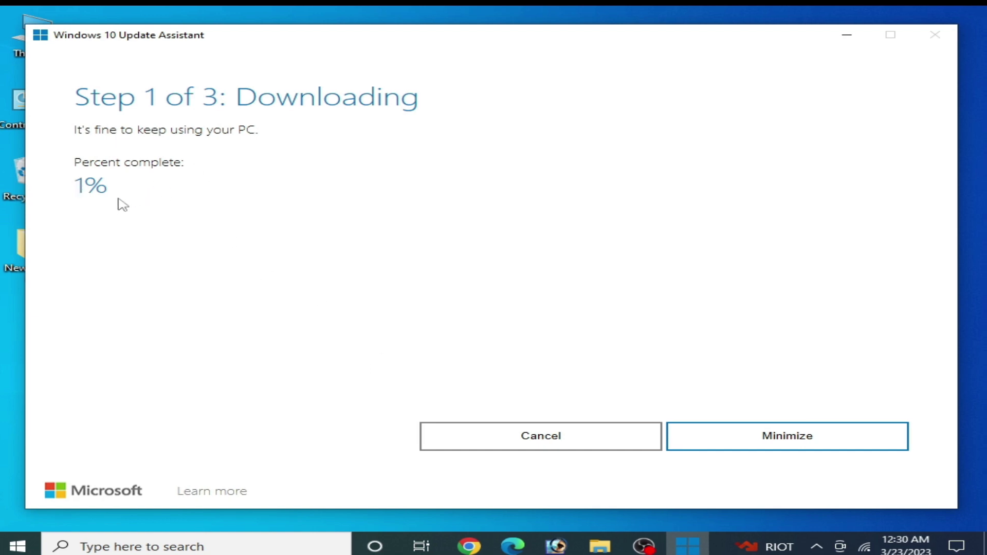
# - Open About Windows via winver and place it beside the Update Assistant's download progress
pyautogui.click(163, 544)
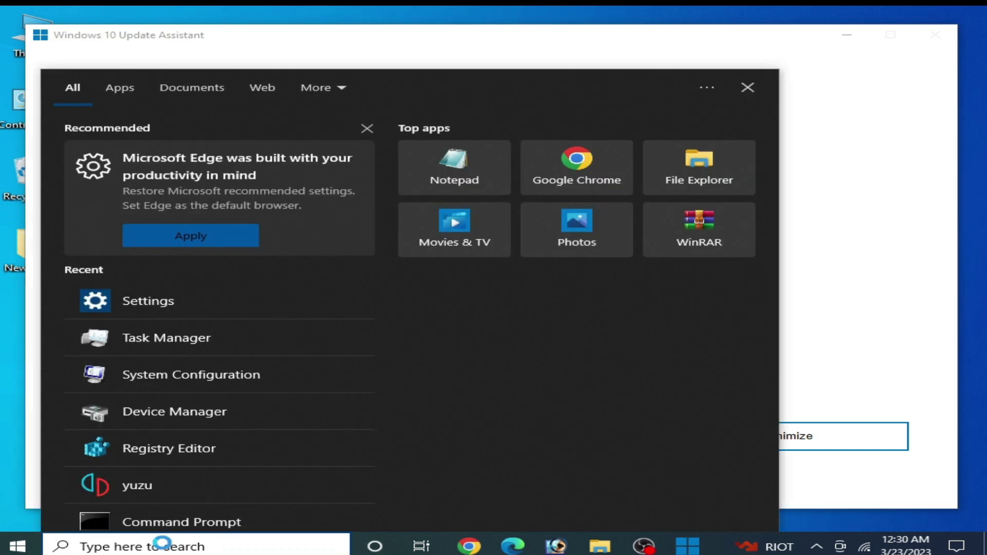
pyautogui.write('win')
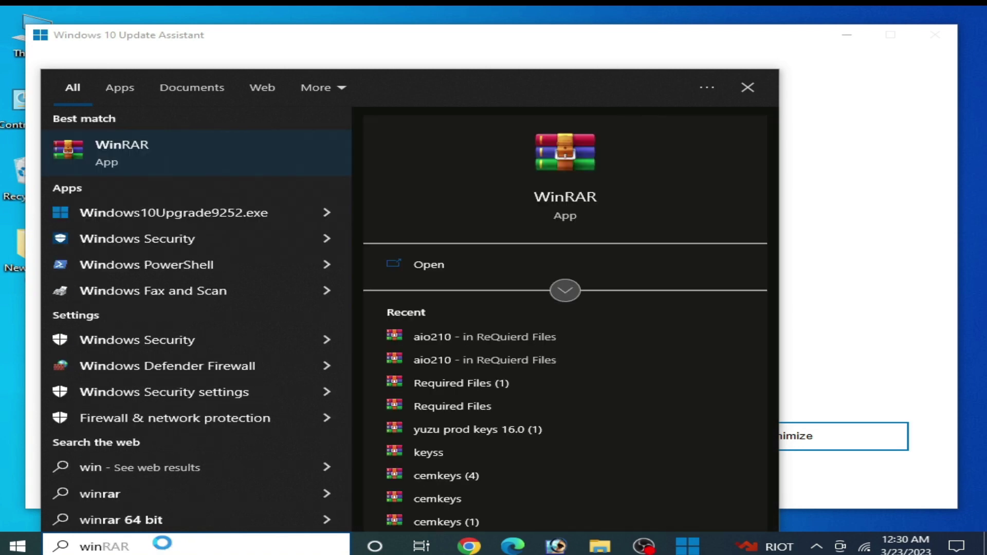
pyautogui.write('ver')
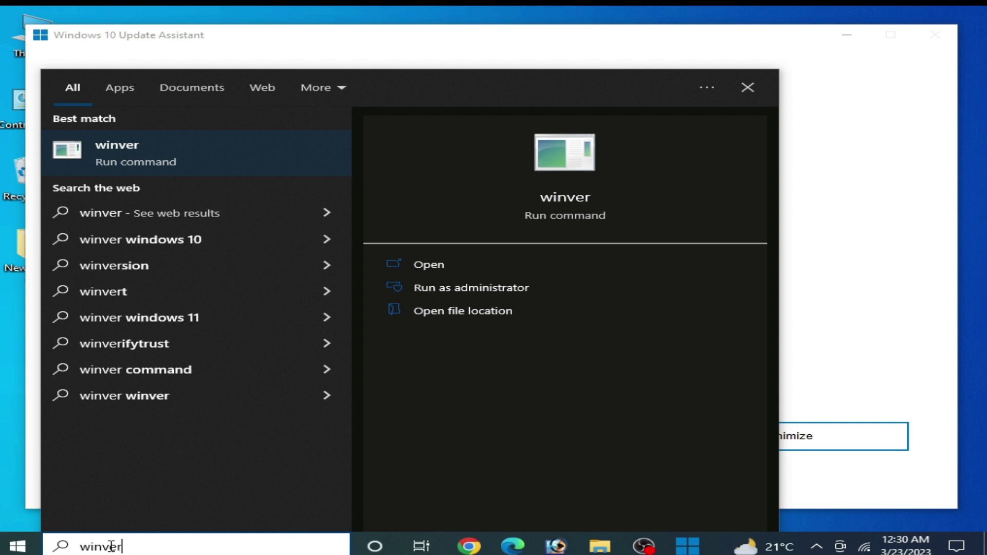
pyautogui.click(127, 146)
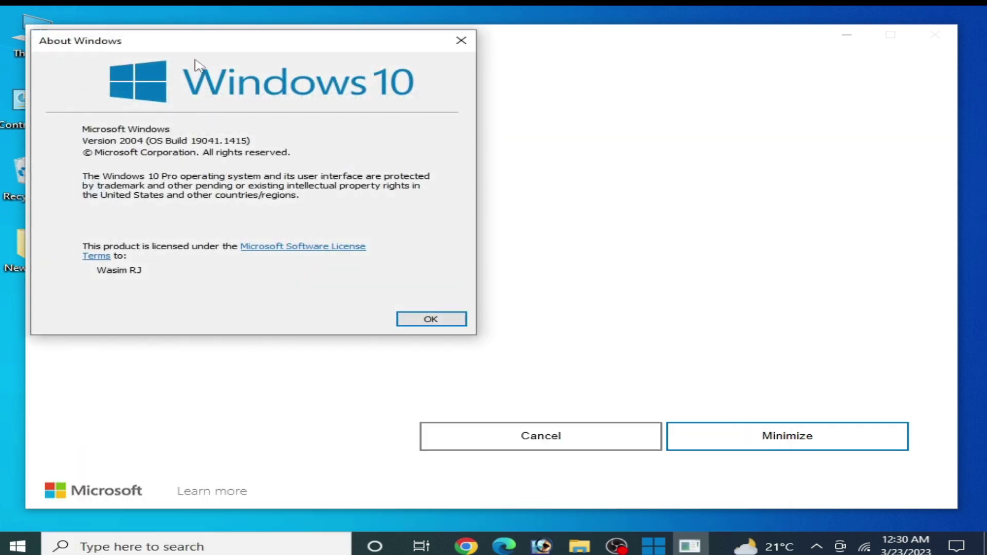
pyautogui.moveTo(190, 46); pyautogui.dragTo(611, 125)
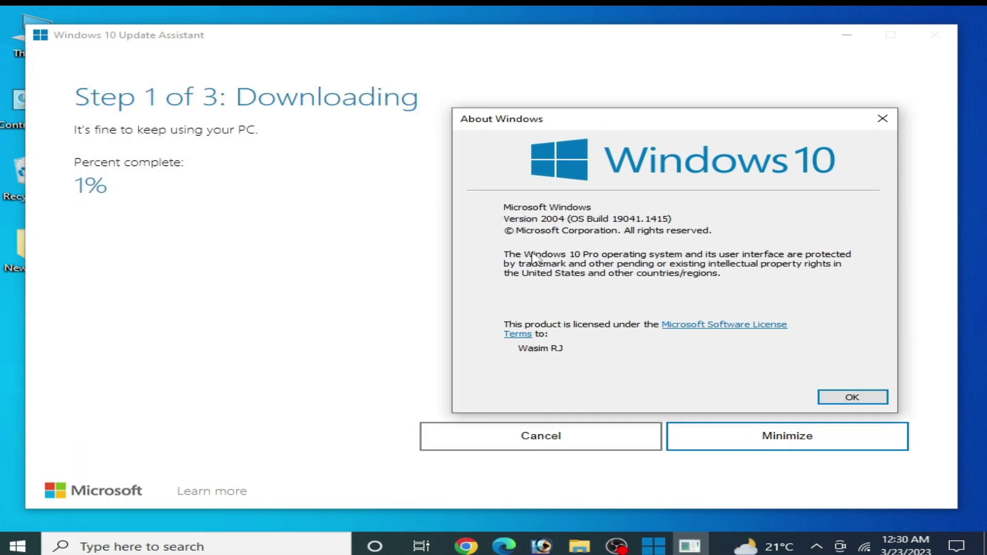